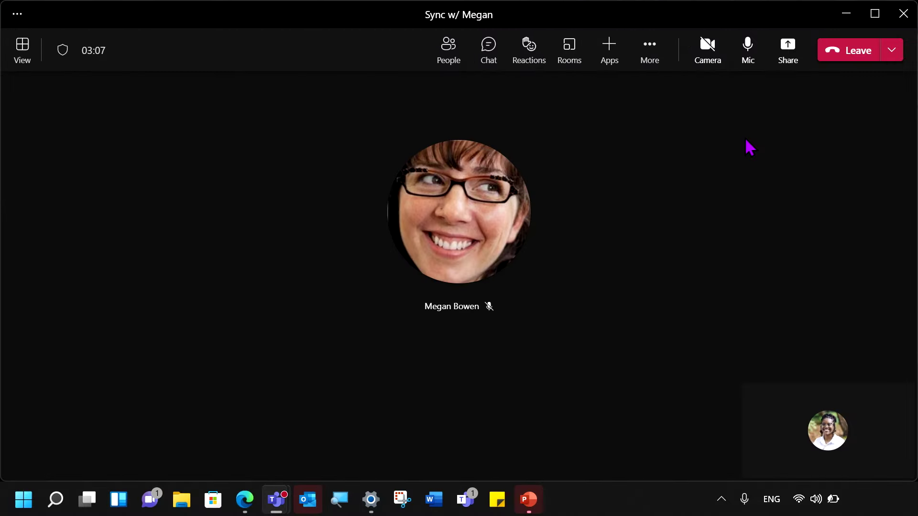
# Step: Share Microsoft Whiteboard from the Share content panel in the Megan Bowen call
pyautogui.click(780, 64)
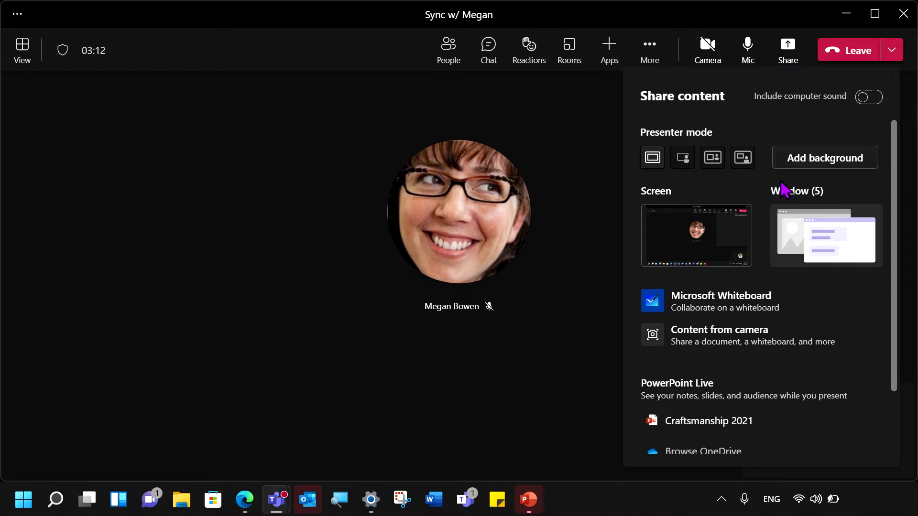
pyautogui.click(767, 305)
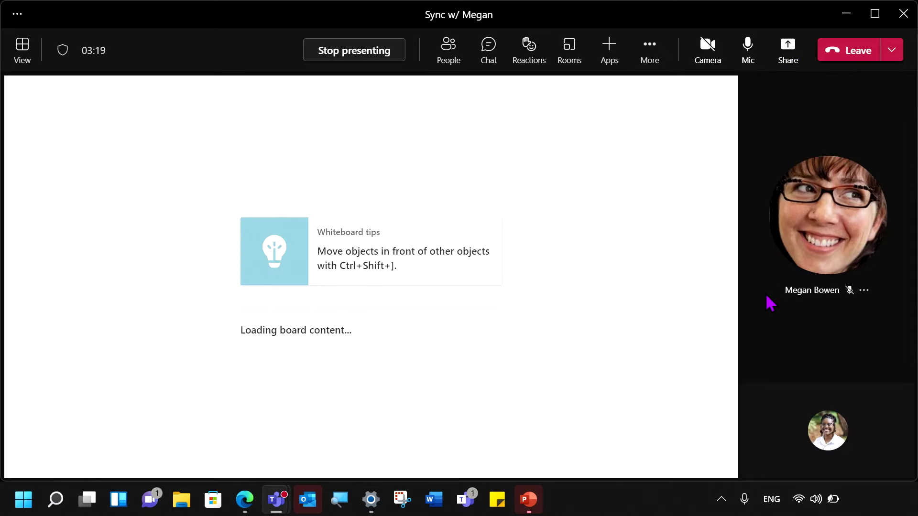